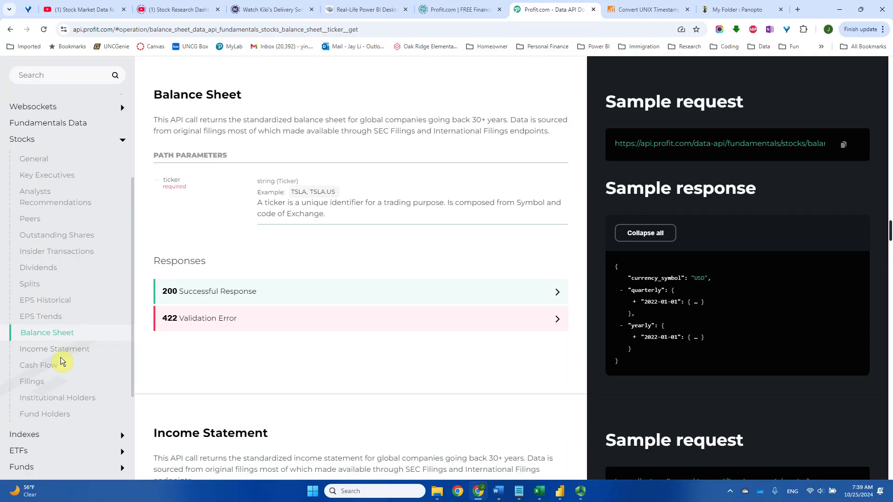
# - Copy the sample request URL of the Stocks Cash Flow endpoint and switch to the Power Query Editor window of HistoricalDaily
pyautogui.click(48, 371)
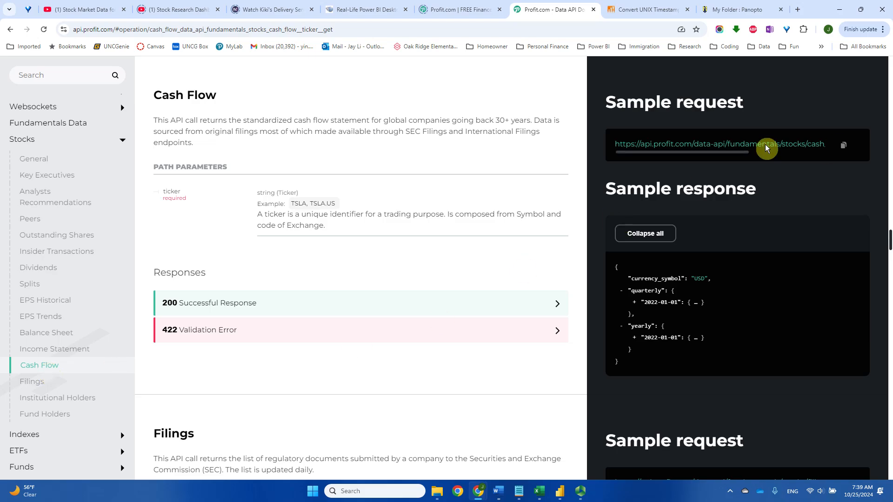
pyautogui.click(844, 148)
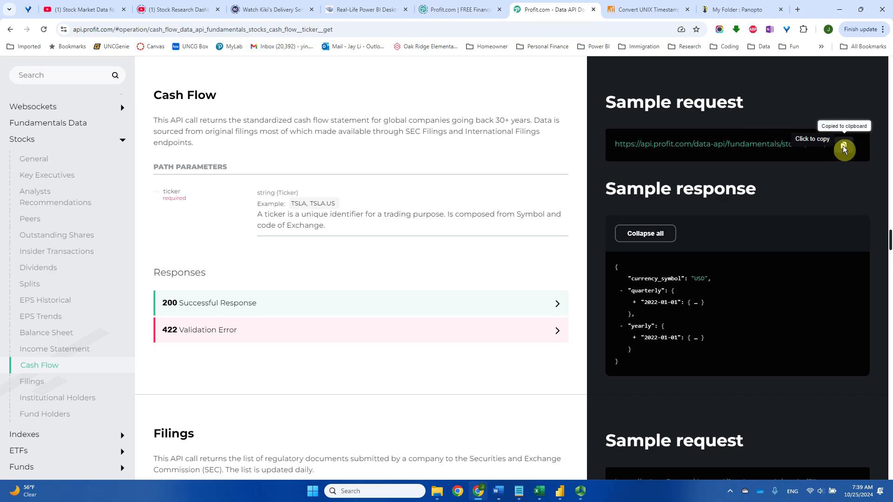
pyautogui.moveTo(560, 493)
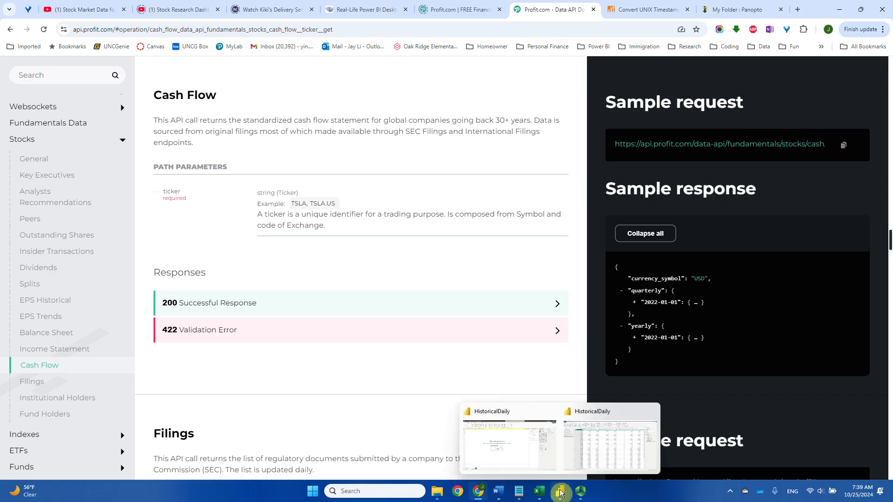
pyautogui.click(586, 461)
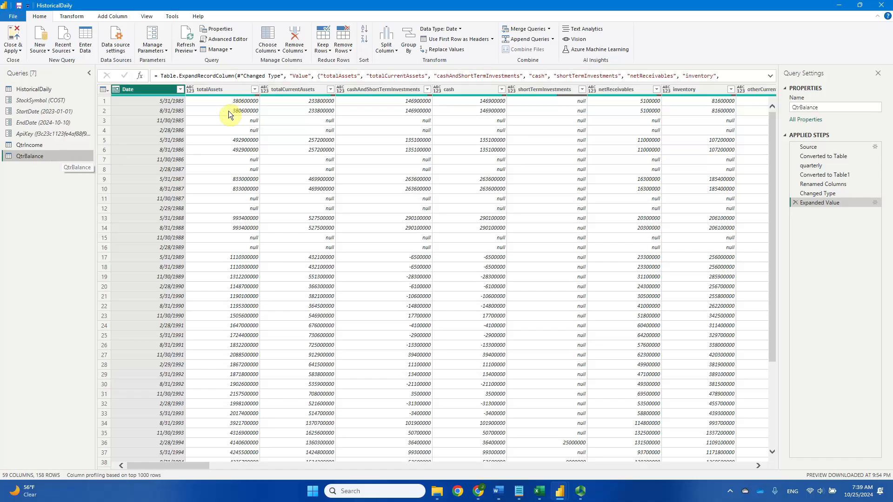
# - Start a new web data source and paste the copied cash flow request as its URL
pyautogui.click(44, 54)
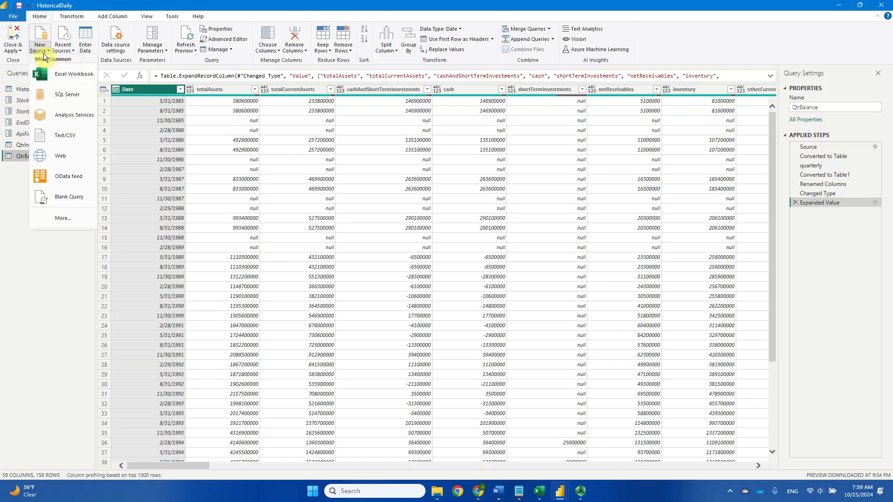
pyautogui.click(80, 155)
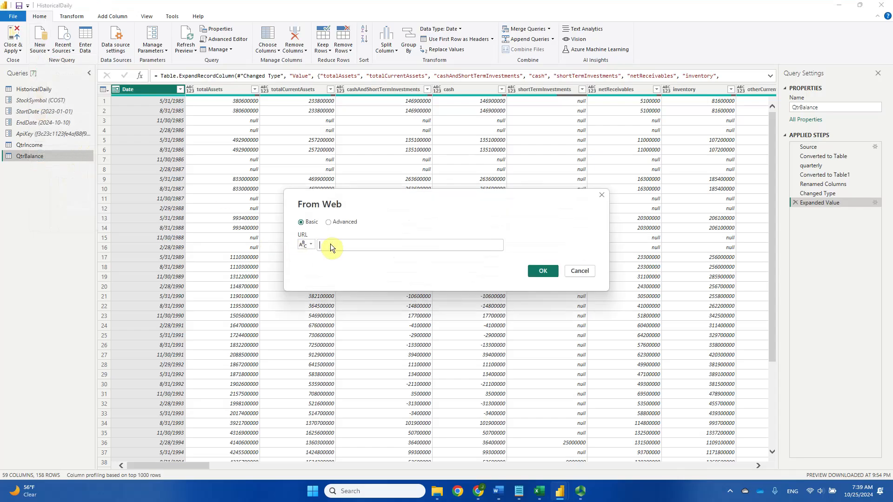
pyautogui.hotkey('ctrl', 'v')
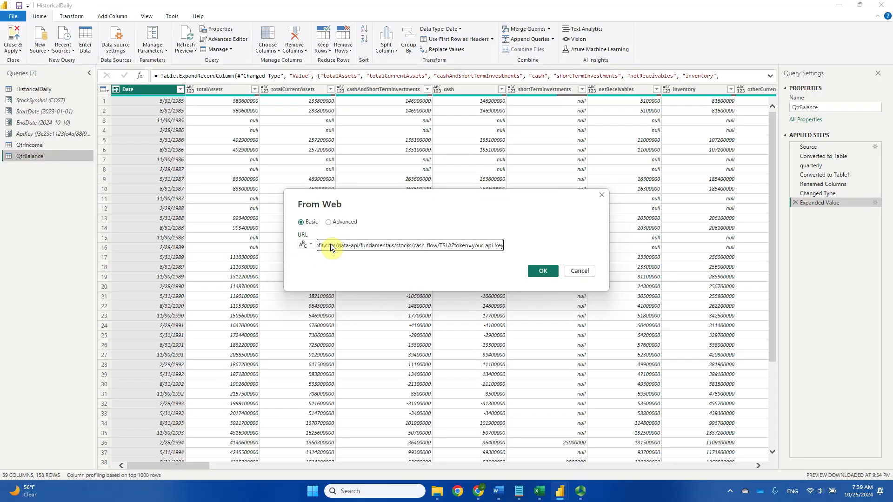
# - Change the ticker in the URL to AAPL and replace the your_api_key placeholder with the API key
pyautogui.moveTo(439, 246); pyautogui.dragTo(451, 247)
pyautogui.write('A')
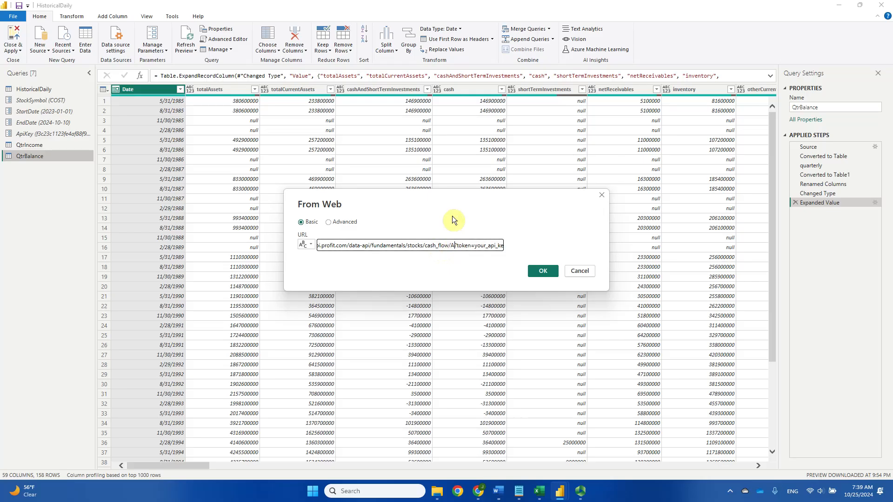
pyautogui.write('APL')
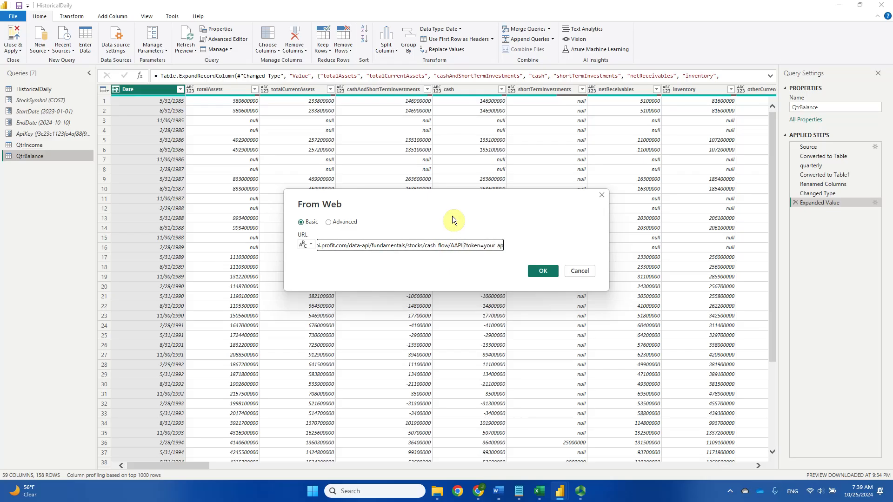
pyautogui.click(485, 247)
pyautogui.moveTo(485, 246); pyautogui.dragTo(511, 247)
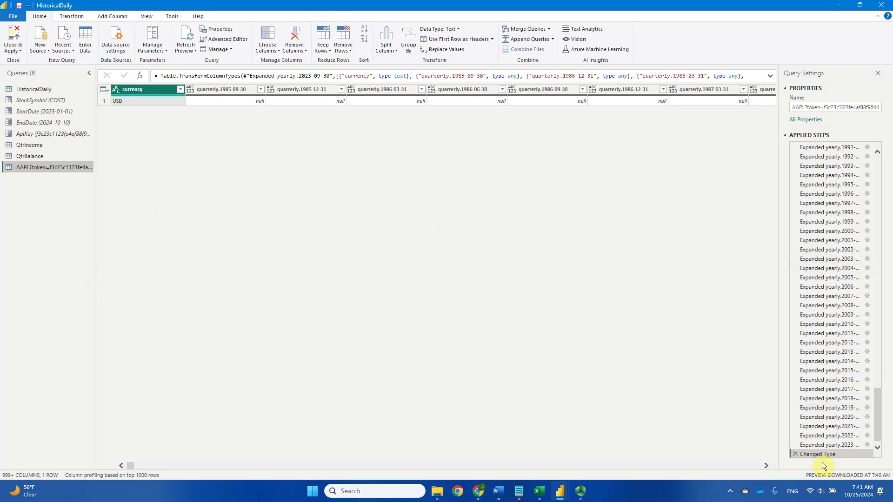
# - Drill into the quarterly record from the Converted to Table step, replacing the subsequent steps, and convert that record into a table
pyautogui.moveTo(878, 418); pyautogui.dragTo(871, 175)
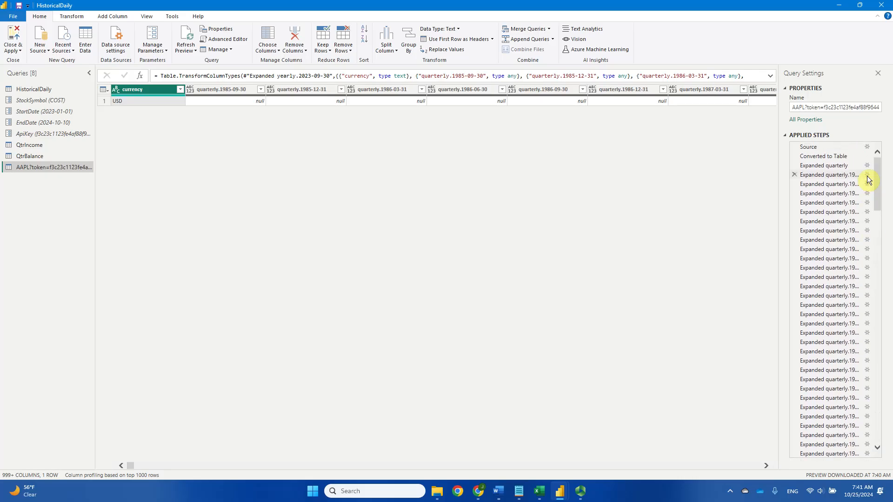
pyautogui.click(830, 156)
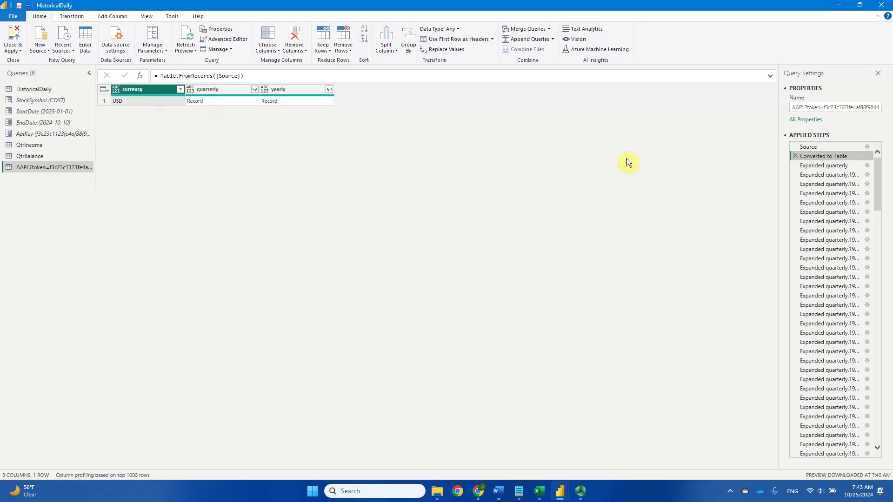
pyautogui.click(194, 102)
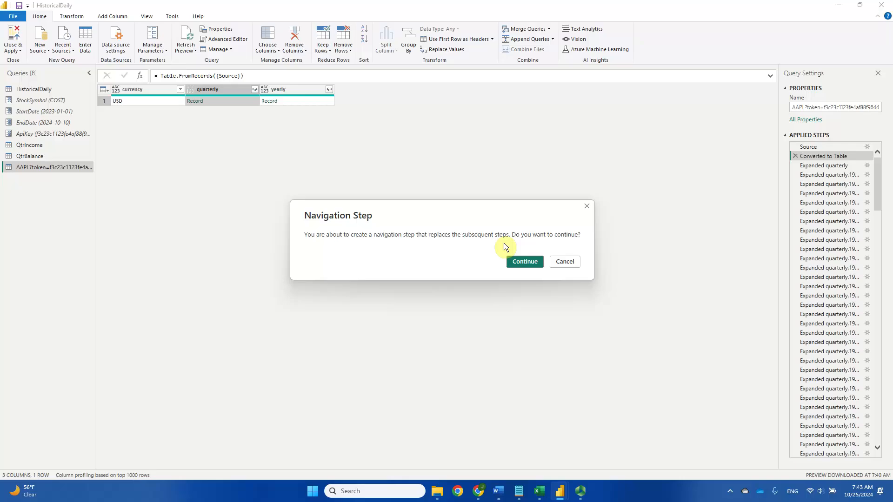
pyautogui.click(525, 262)
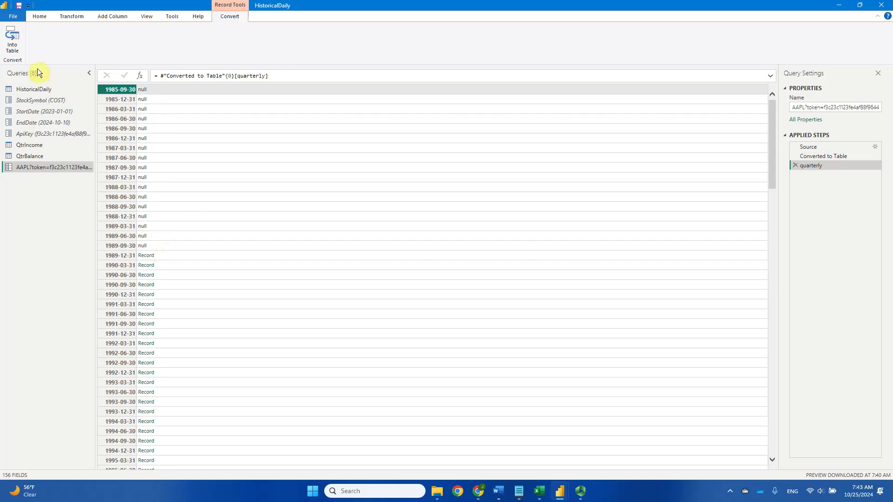
pyautogui.click(11, 48)
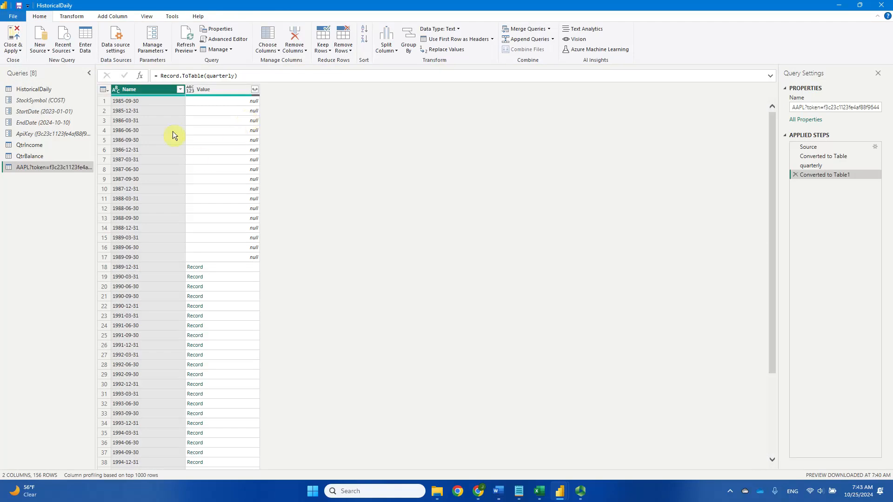
# - Rename the Name column to Date and set its data type to Date
pyautogui.doubleClick(143, 90)
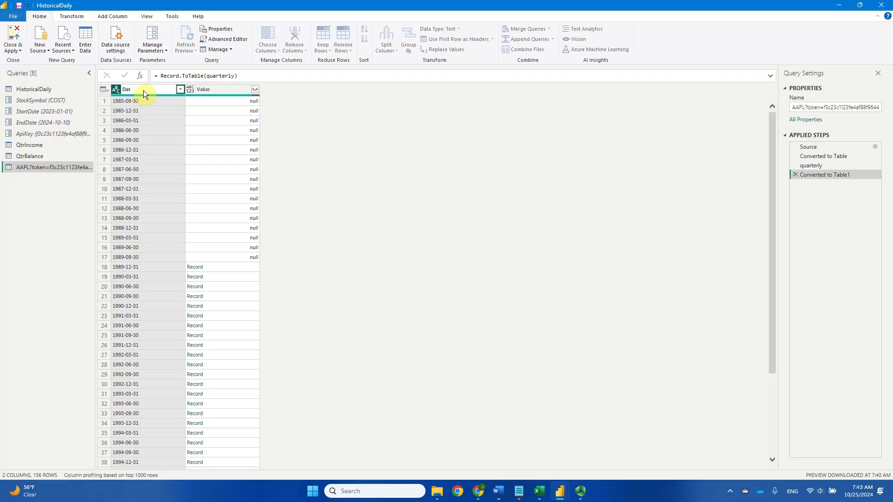
pyautogui.click(116, 89)
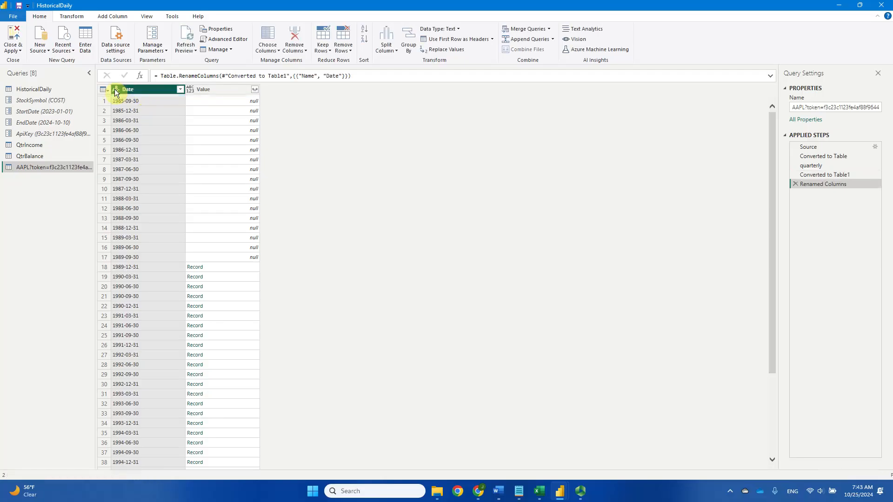
pyautogui.click(151, 153)
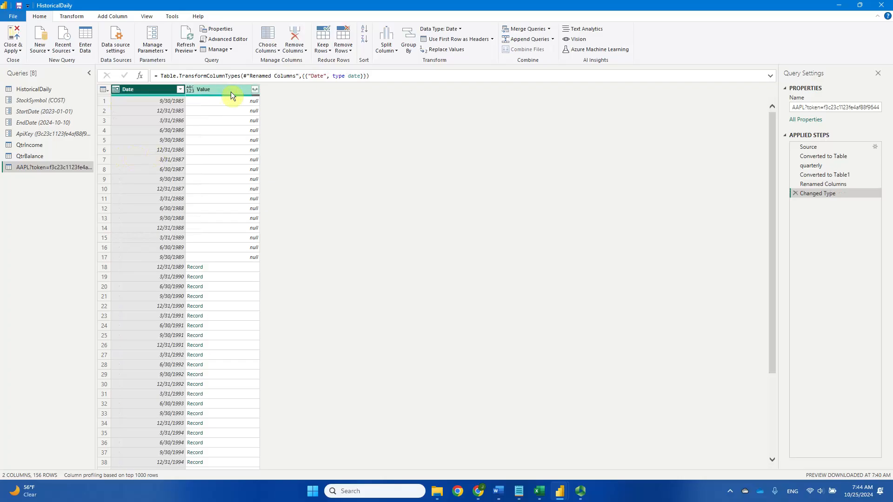
# - Expand the Value column into all its cash flow fields without using the original column name as prefix
pyautogui.click(255, 90)
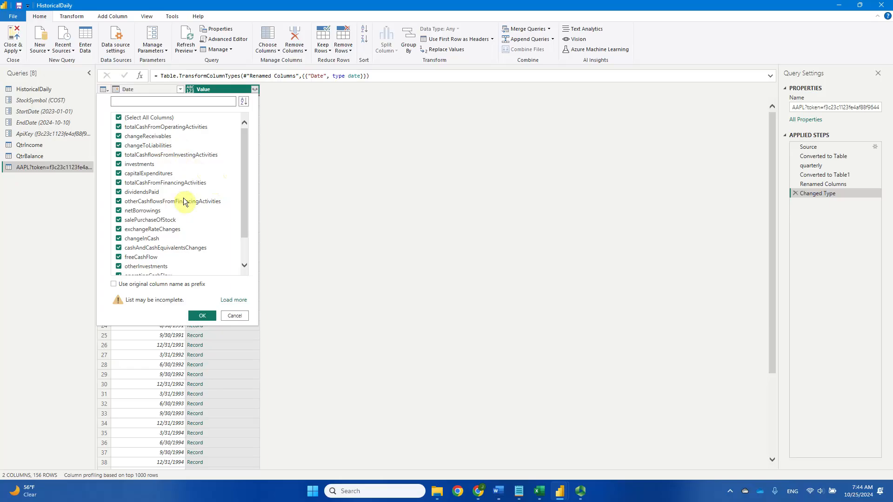
pyautogui.scroll(-2, 186, 201)
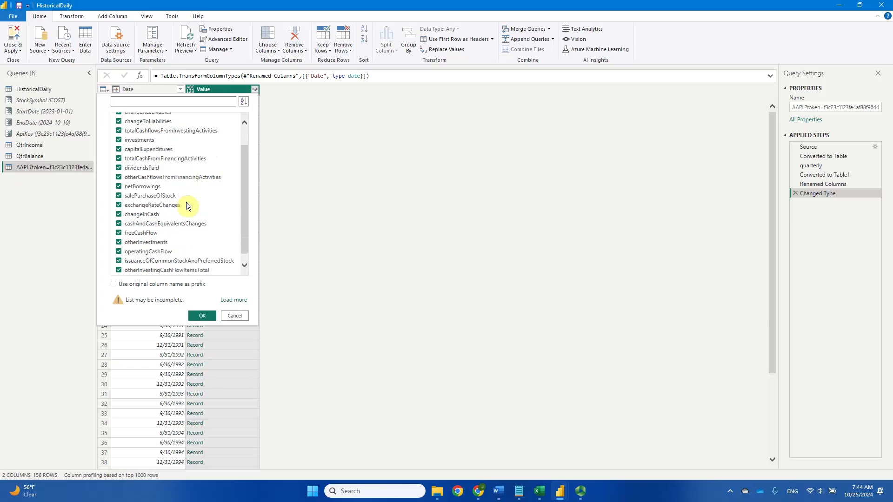
pyautogui.scroll(3, 186, 205)
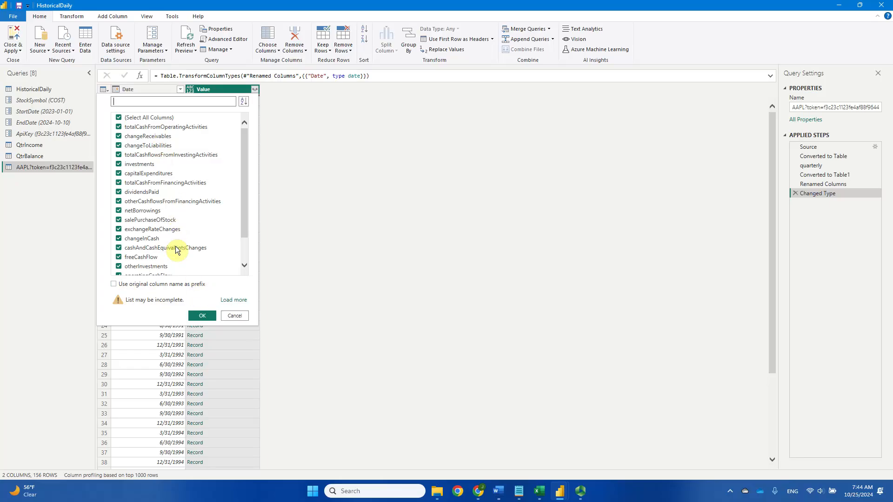
pyautogui.click(202, 317)
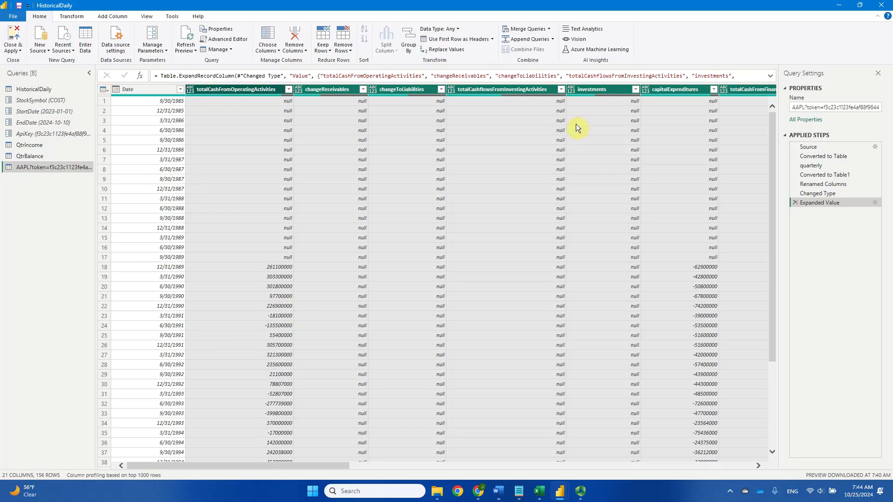
pyautogui.click(173, 365)
pyautogui.click(172, 376)
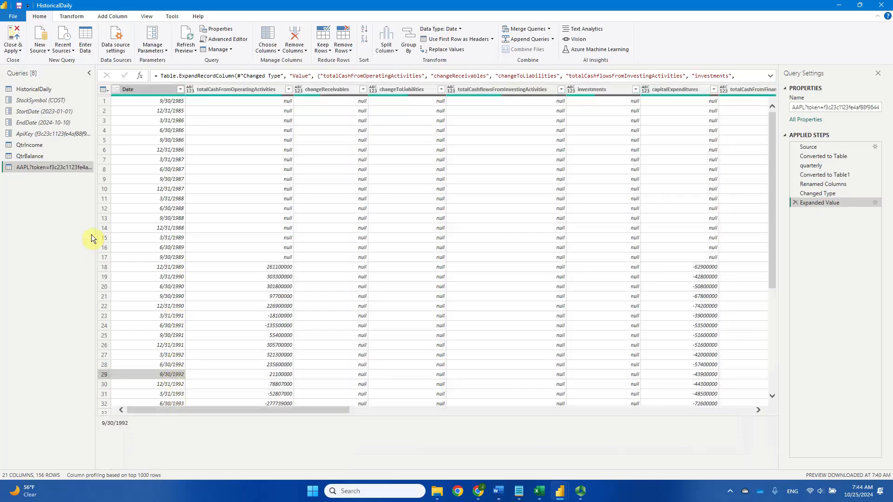
# - Rename the new AAPL cash flow query to QtrCashFlow
pyautogui.doubleClick(52, 169)
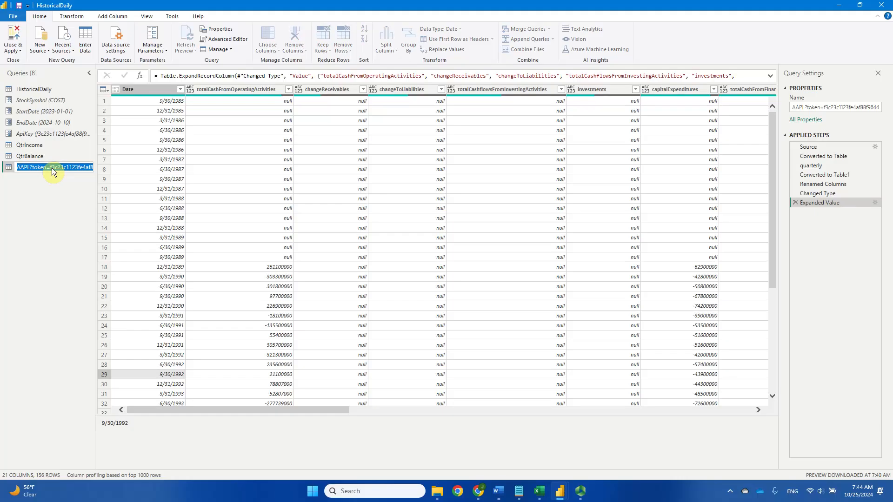
pyautogui.write('QtrCashFlow')
pyautogui.press('Return')
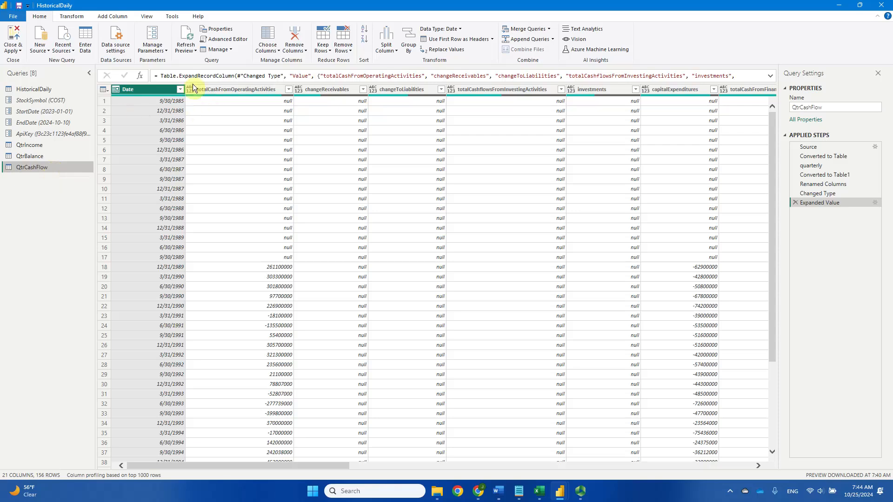
# - Open the QtrCashFlow code in the Advanced Editor and select the quoted URL in the Source line
pyautogui.click(228, 39)
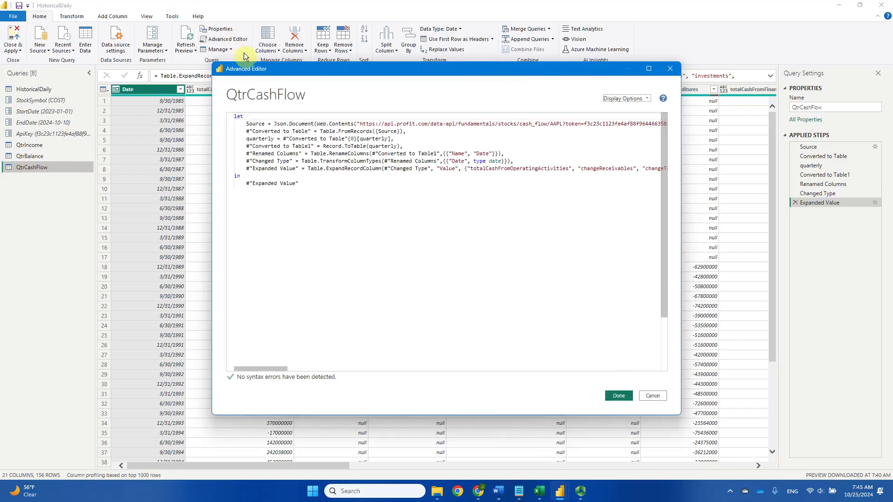
pyautogui.click(362, 124)
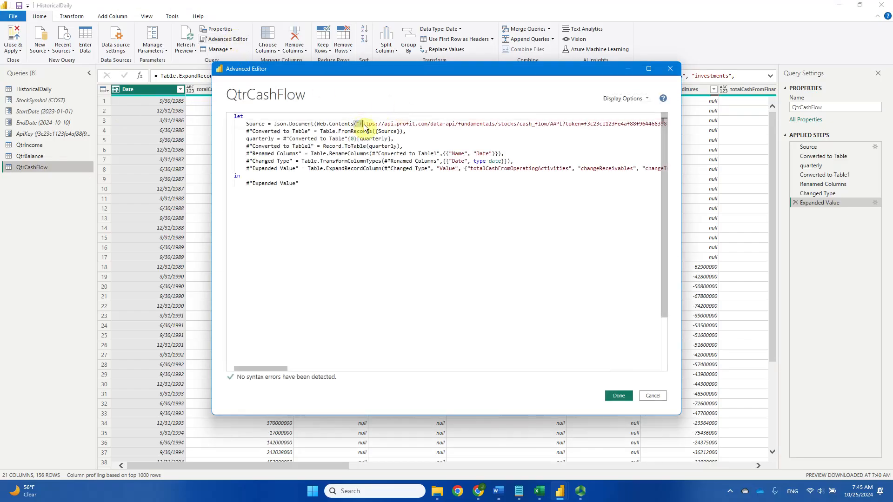
pyautogui.moveTo(363, 125); pyautogui.dragTo(636, 125)
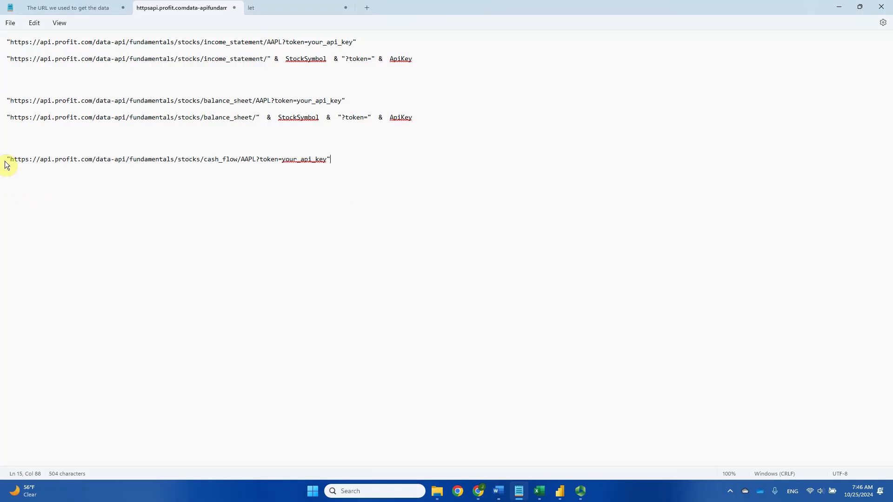
# - In Notepad, duplicate the quoted cash_flow URL on a new line below the original, leaving a blank line between
pyautogui.tripleClick(5, 163)
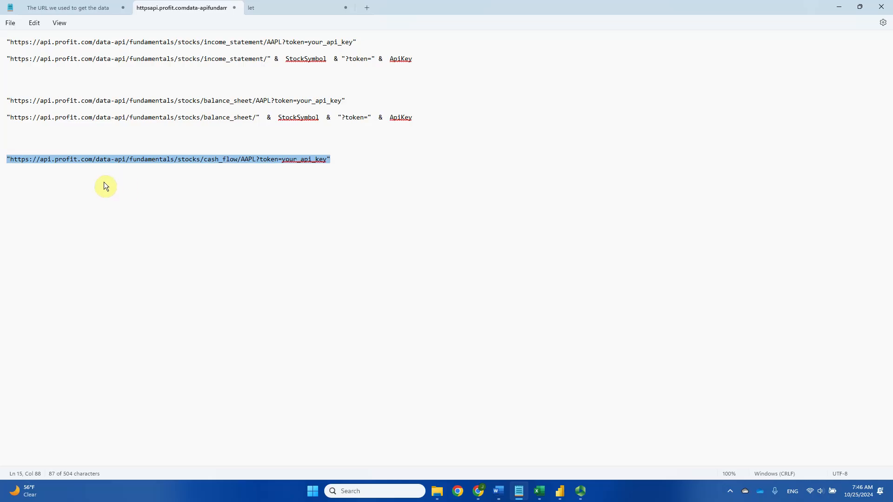
pyautogui.click(22, 181)
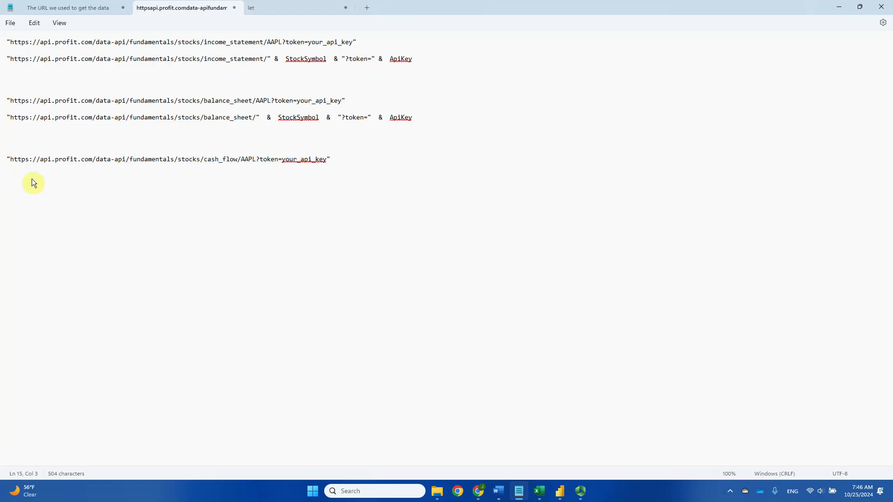
pyautogui.click(338, 158)
pyautogui.press('Return')
pyautogui.press('Return')
pyautogui.hotkey('ctrl', 'v')
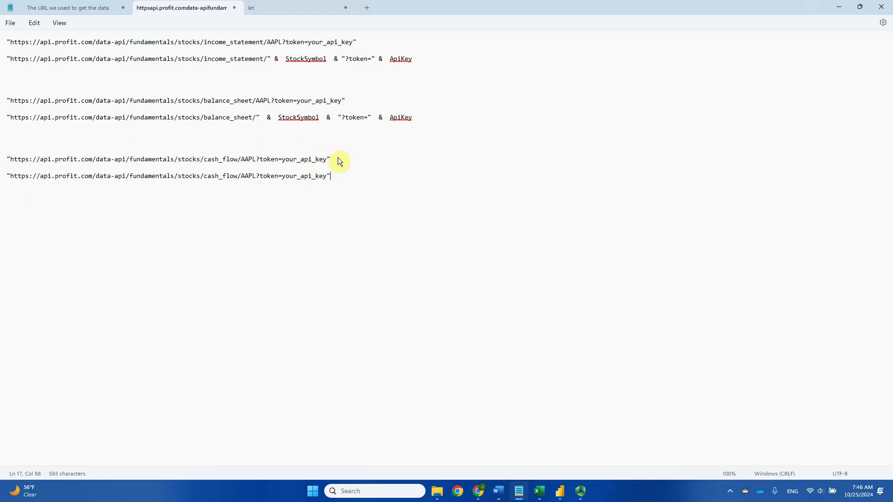
# - In the duplicated line, close the quoted URL after cash_flow/ and set AAPL apart with spaces on both sides
pyautogui.click(241, 179)
pyautogui.write('"')
pyautogui.moveTo(8, 177); pyautogui.dragTo(243, 182)
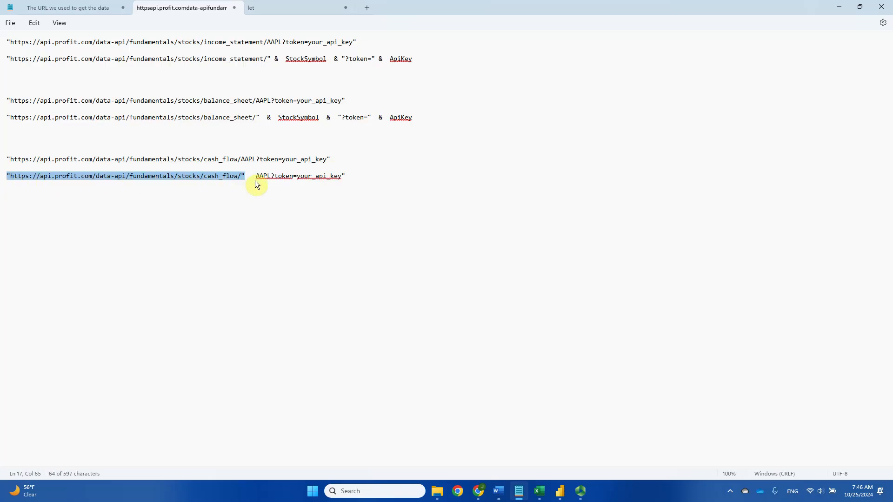
pyautogui.click(256, 177)
pyautogui.click(270, 177)
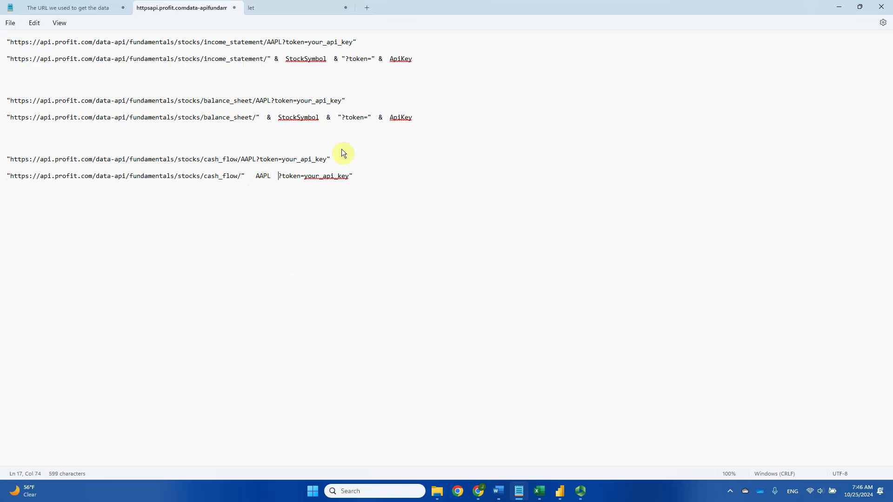
# - In the duplicated cash_flow line, replace AAPL with StockSymbol
pyautogui.doubleClick(260, 177)
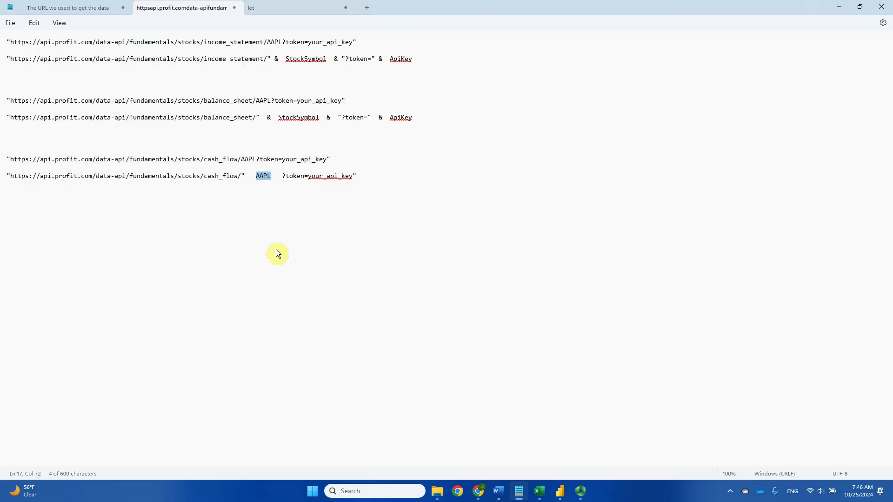
pyautogui.write('Stock')
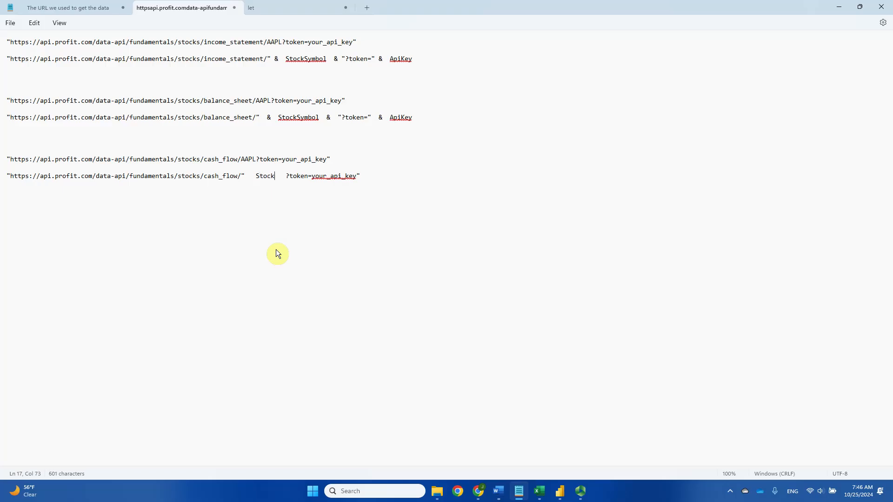
pyautogui.write('Sym')
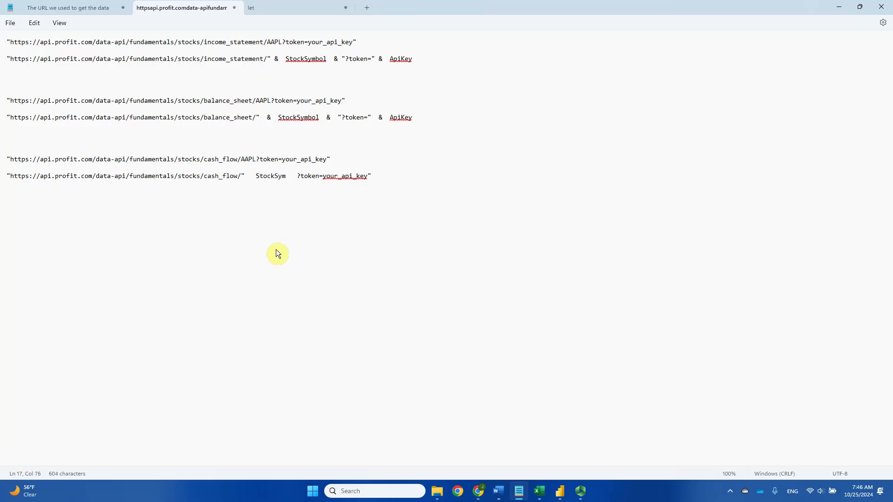
pyautogui.write('bol')
# - In the same line, enclose ?token= in its own quotes, space it apart, and replace your_api_key and its closing quote with ApiKey
pyautogui.click(308, 177)
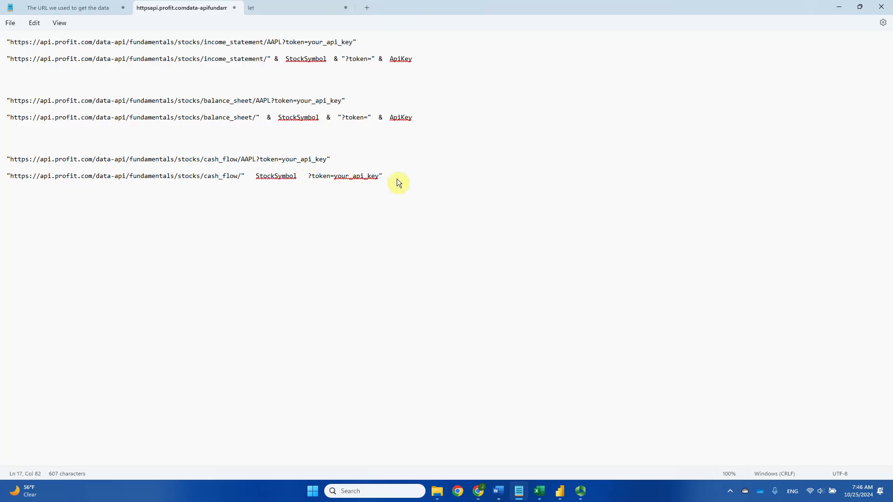
pyautogui.write('"')
pyautogui.write('"')
pyautogui.moveTo(353, 177); pyautogui.dragTo(402, 180)
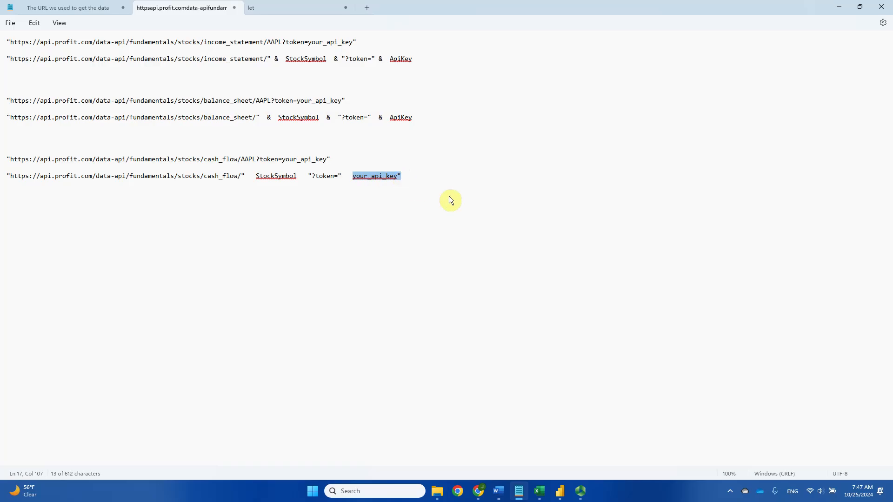
pyautogui.write('A')
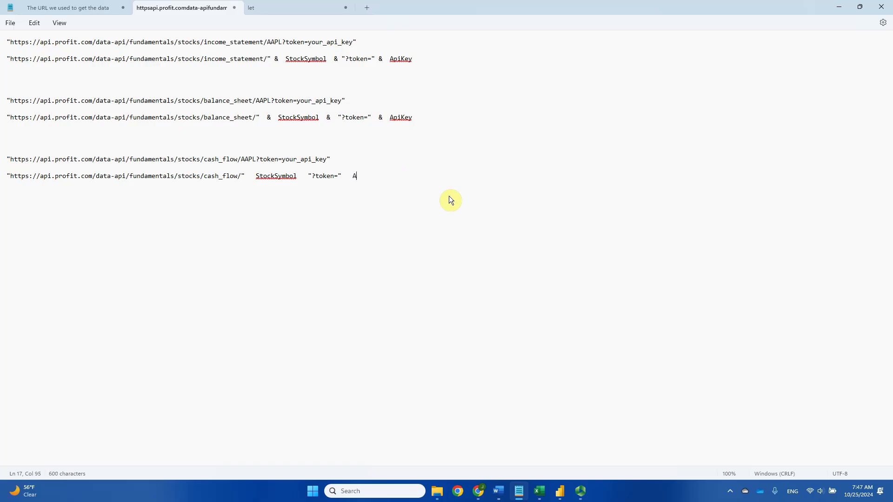
pyautogui.write('piKey')
pyautogui.tripleClick(9, 161)
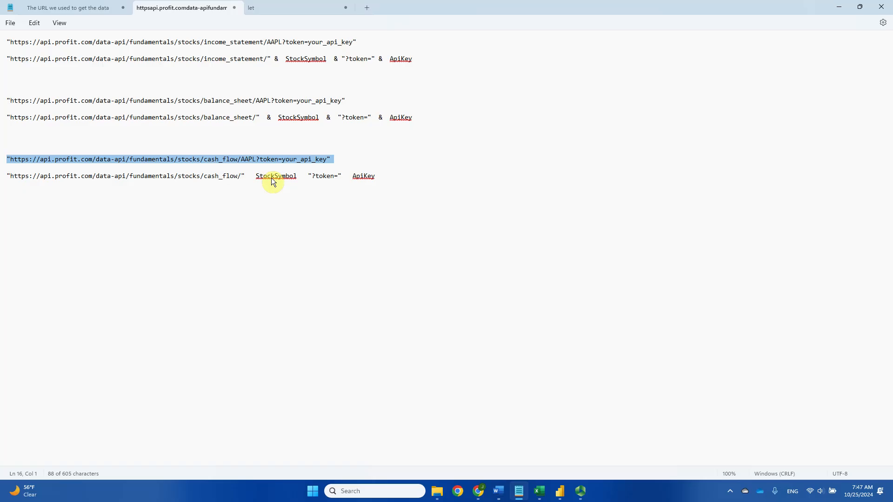
pyautogui.moveTo(306, 176); pyautogui.dragTo(342, 177)
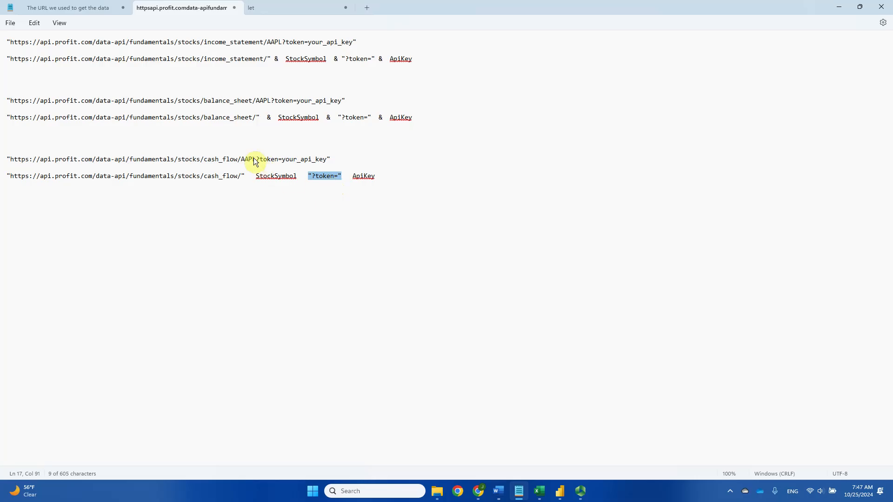
pyautogui.moveTo(256, 159); pyautogui.dragTo(282, 165)
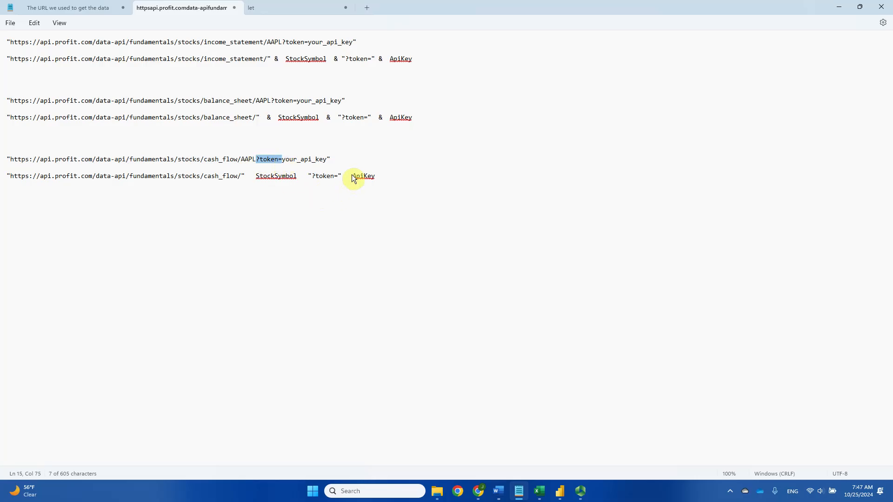
pyautogui.click(375, 181)
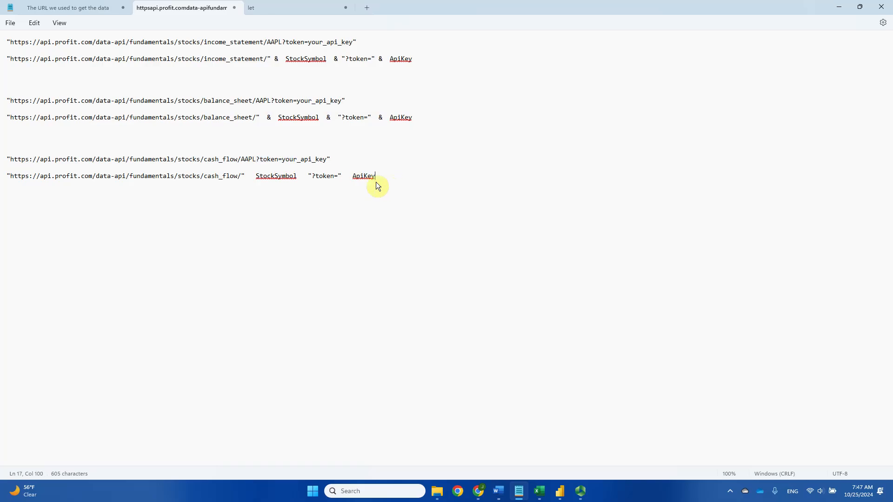
# - Join the quoted cash_flow URL, StockSymbol, "?token=" and ApiKey in the duplicated line with & operators
pyautogui.click(254, 178)
pyautogui.write('&')
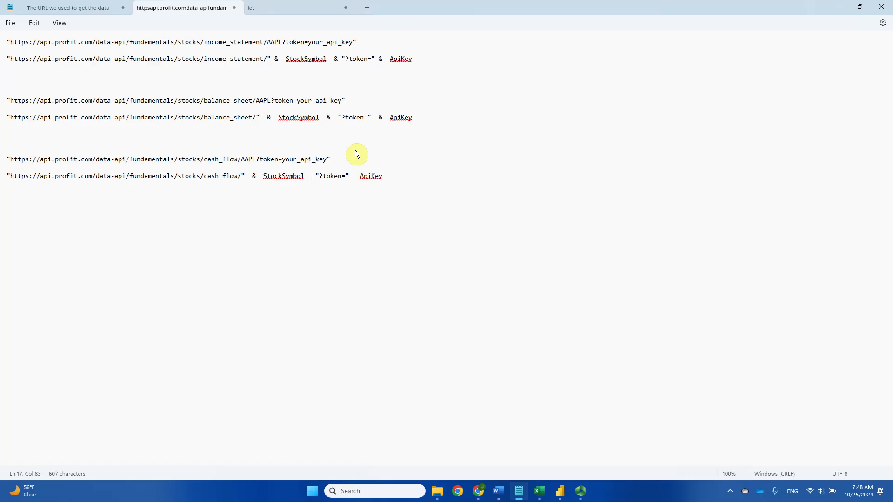
pyautogui.write(' &')
pyautogui.press('Right')
pyautogui.write('&')
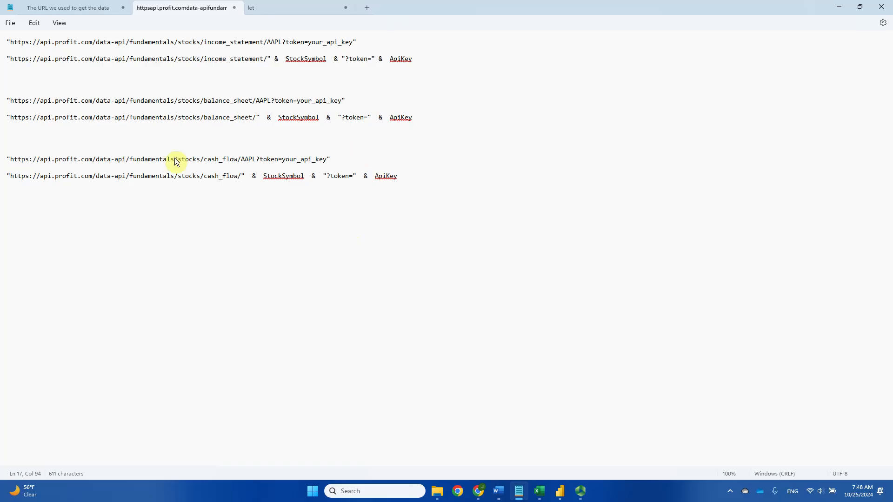
# - Copy the finished cash_flow expression over the quoted URL in QtrCashFlow's Source line in Power BI's Advanced Editor and apply the change
pyautogui.click(5, 179)
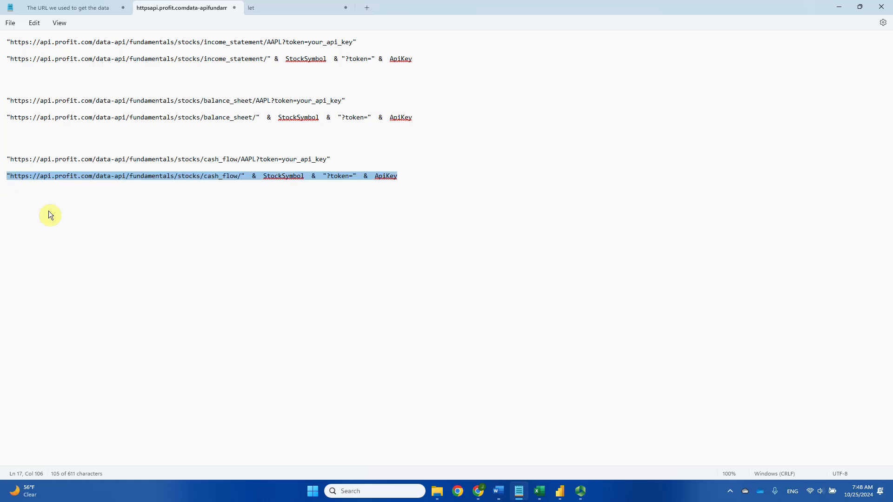
pyautogui.moveTo(559, 491)
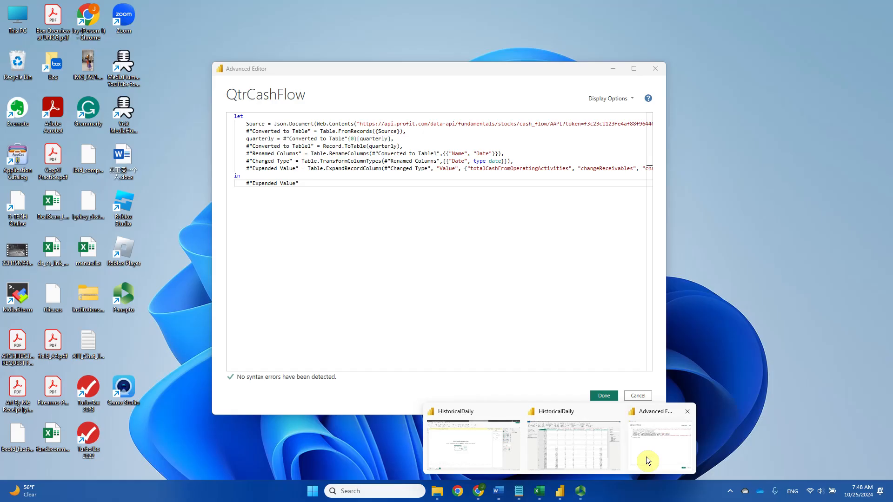
pyautogui.click(646, 456)
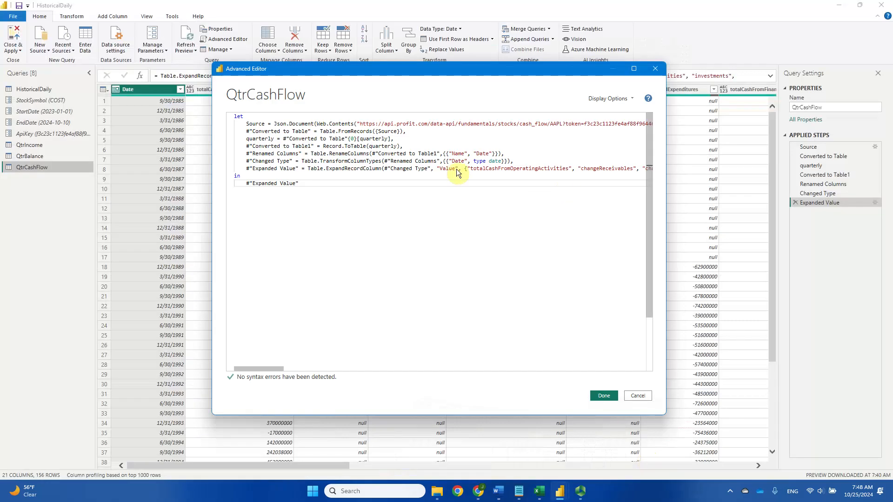
pyautogui.click(357, 123)
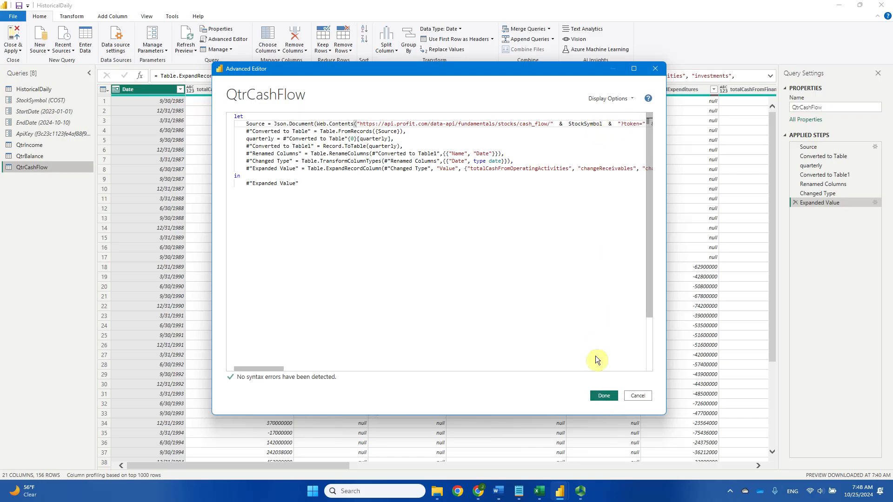
pyautogui.click(604, 395)
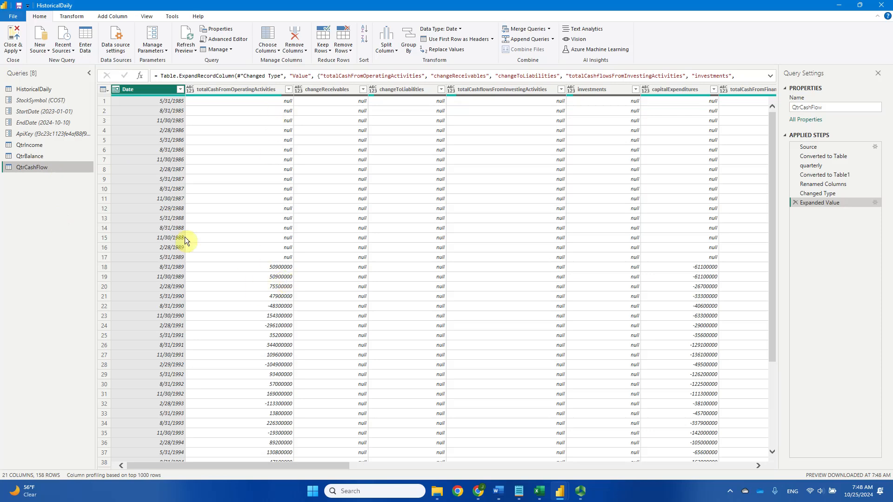
# - Set the StockSymbol parameter to AAPL and display the QtrCashFlow query
pyautogui.click(68, 99)
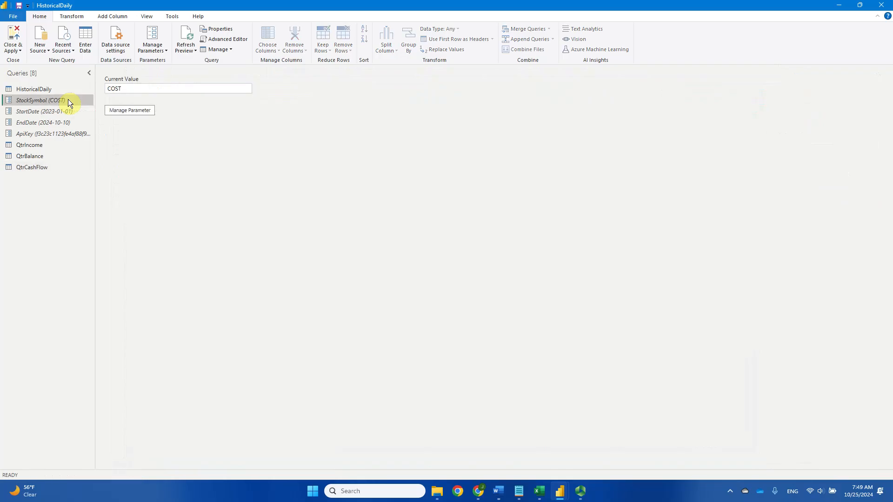
pyautogui.doubleClick(152, 87)
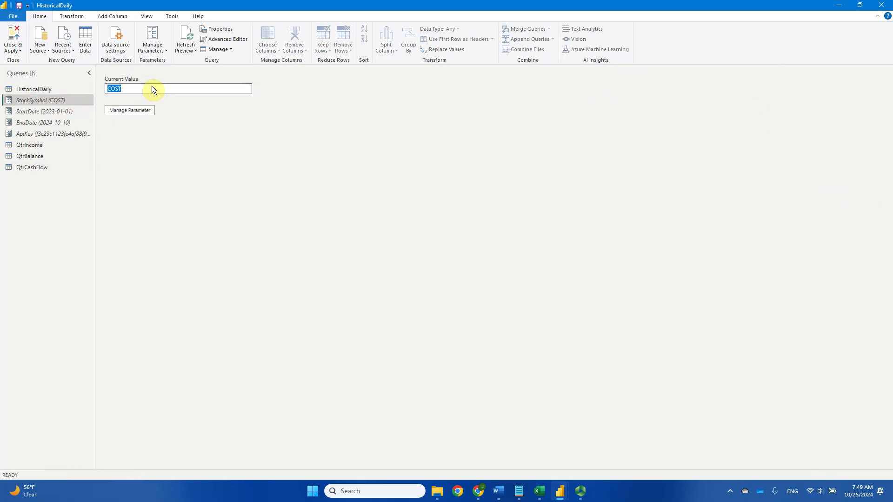
pyautogui.write('AAPL')
pyautogui.press('Return')
pyautogui.click(41, 171)
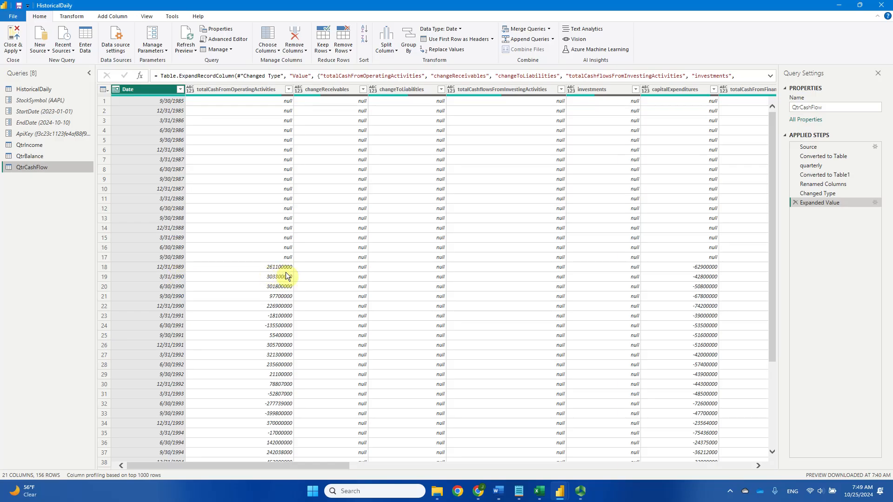
# - Set the StockSymbol parameter to COST and check the QtrCashFlow query with it
pyautogui.click(69, 101)
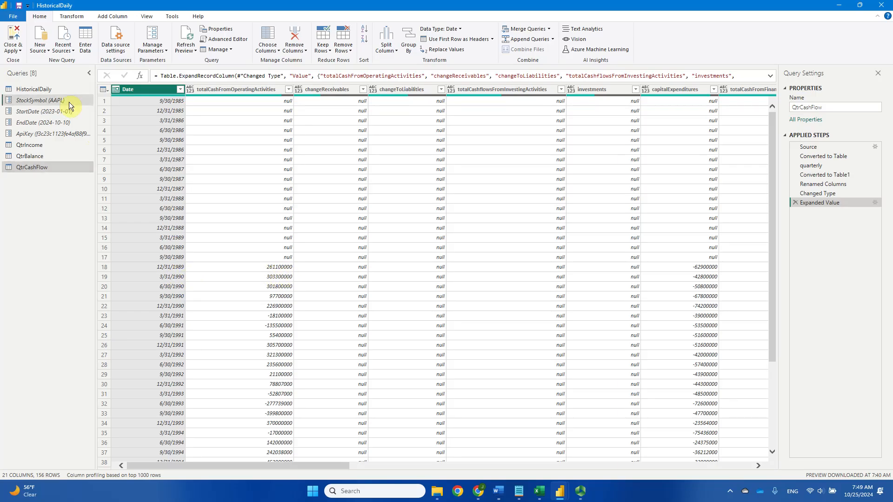
pyautogui.doubleClick(159, 92)
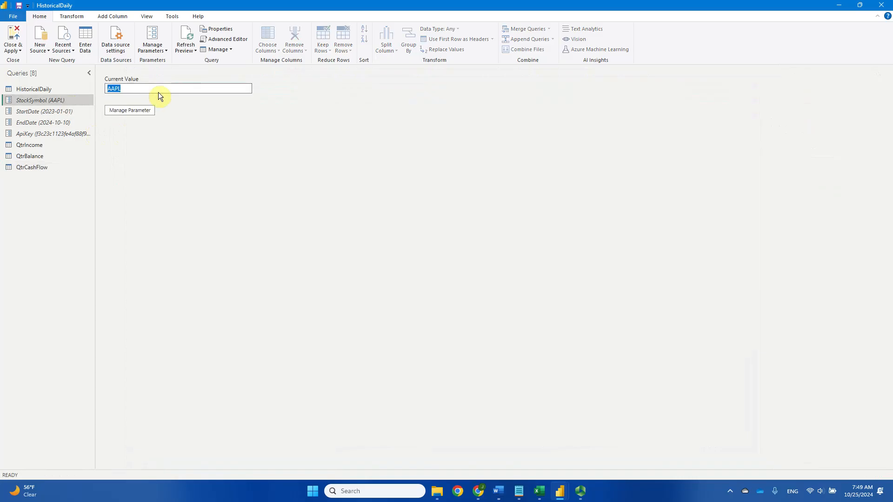
pyautogui.write('CoST')
pyautogui.click(32, 168)
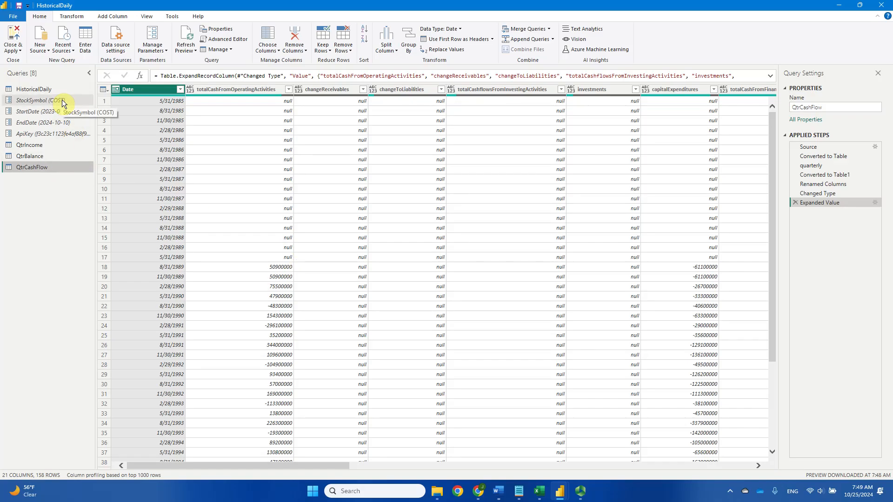
pyautogui.click(42, 100)
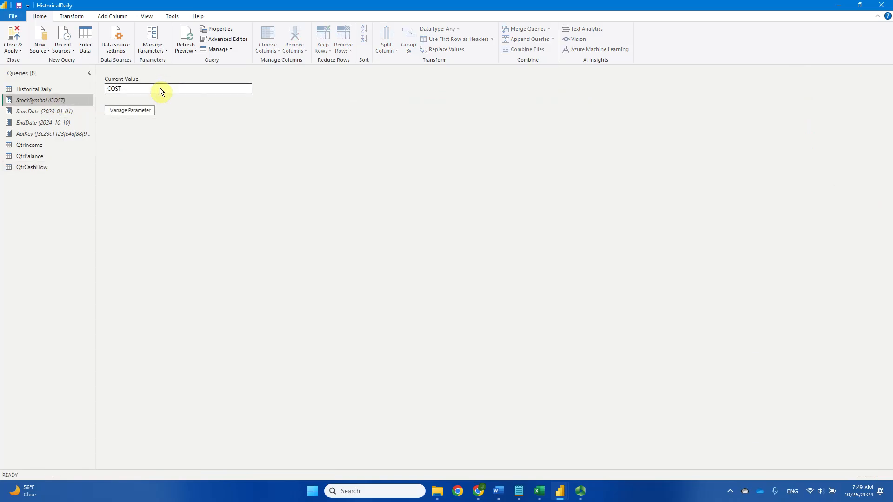
pyautogui.click(51, 167)
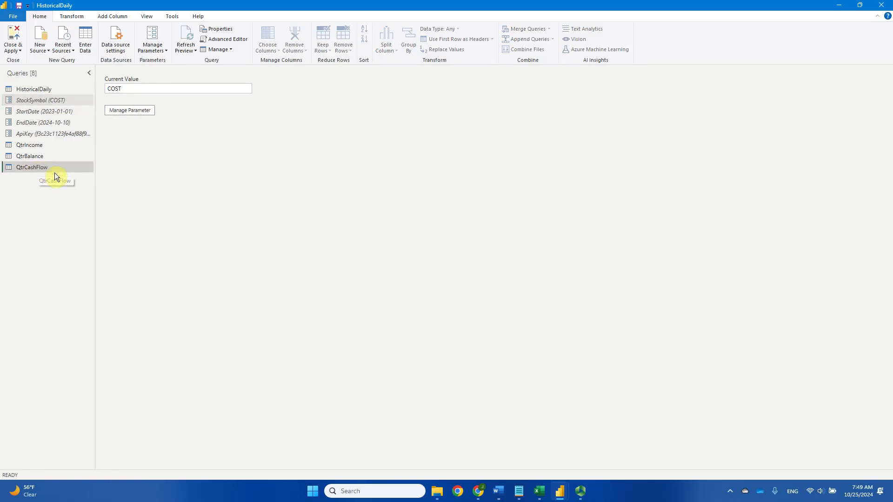